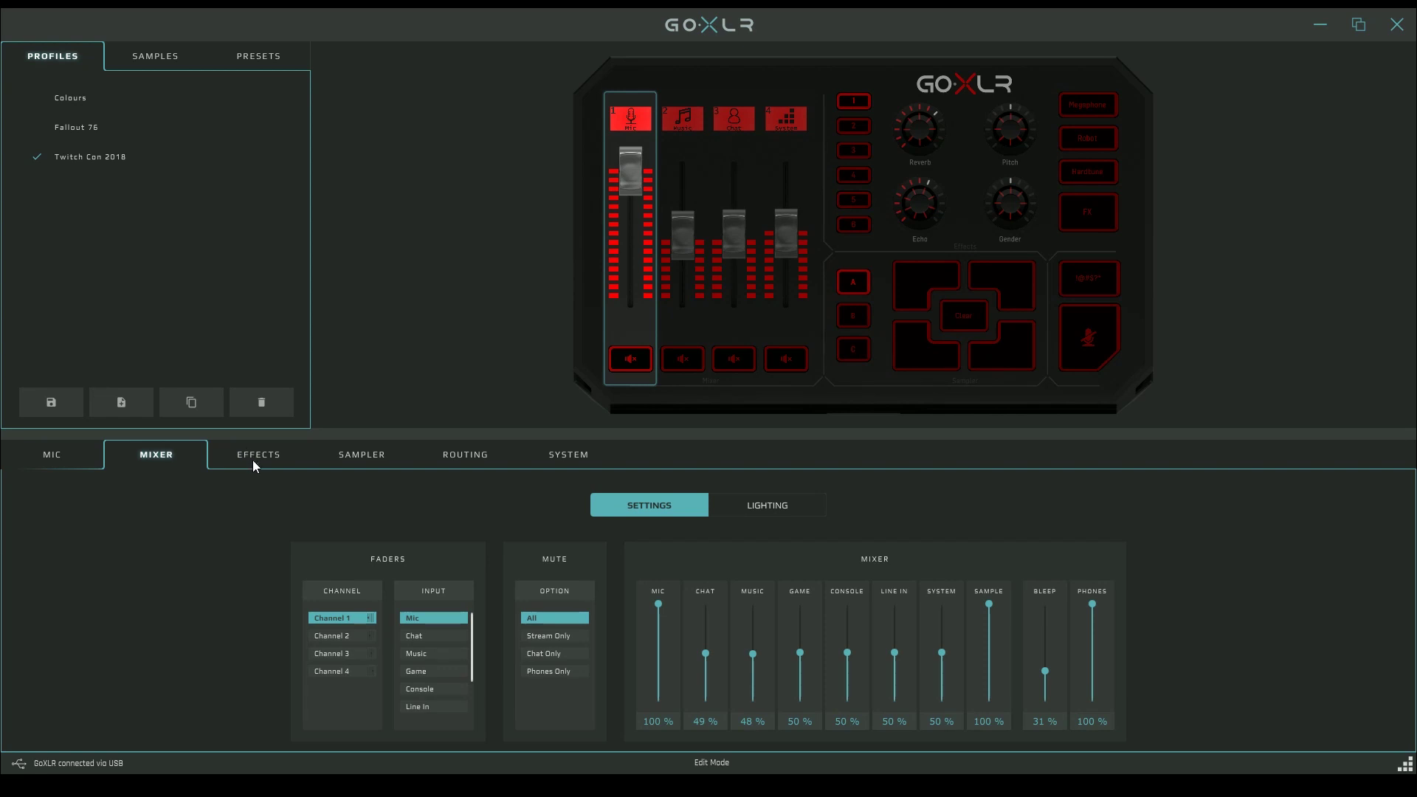
# - Look through the Effects, Sampler and Mixer sections, ending on the System settings
pyautogui.click(253, 458)
pyautogui.click(353, 459)
pyautogui.click(574, 458)
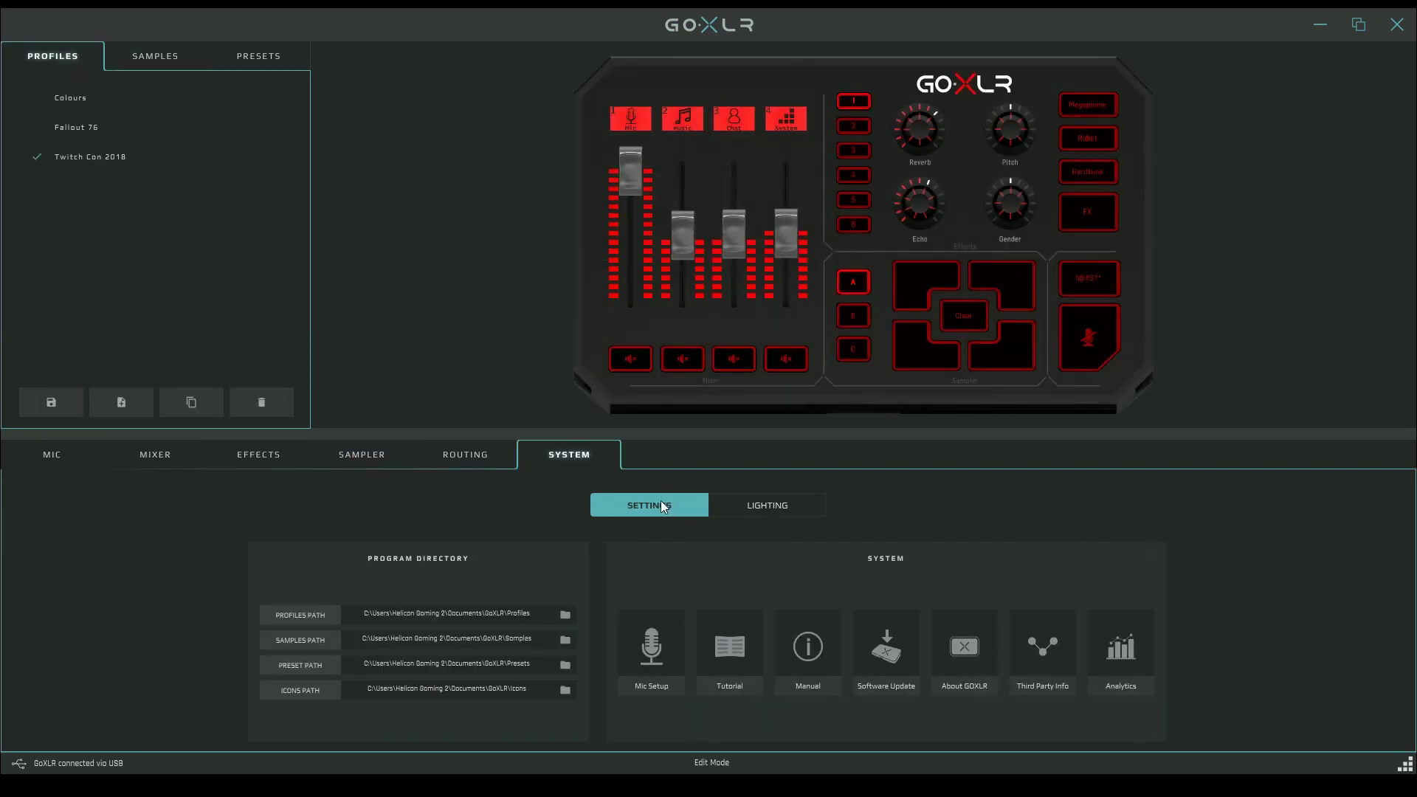
pyautogui.click(150, 460)
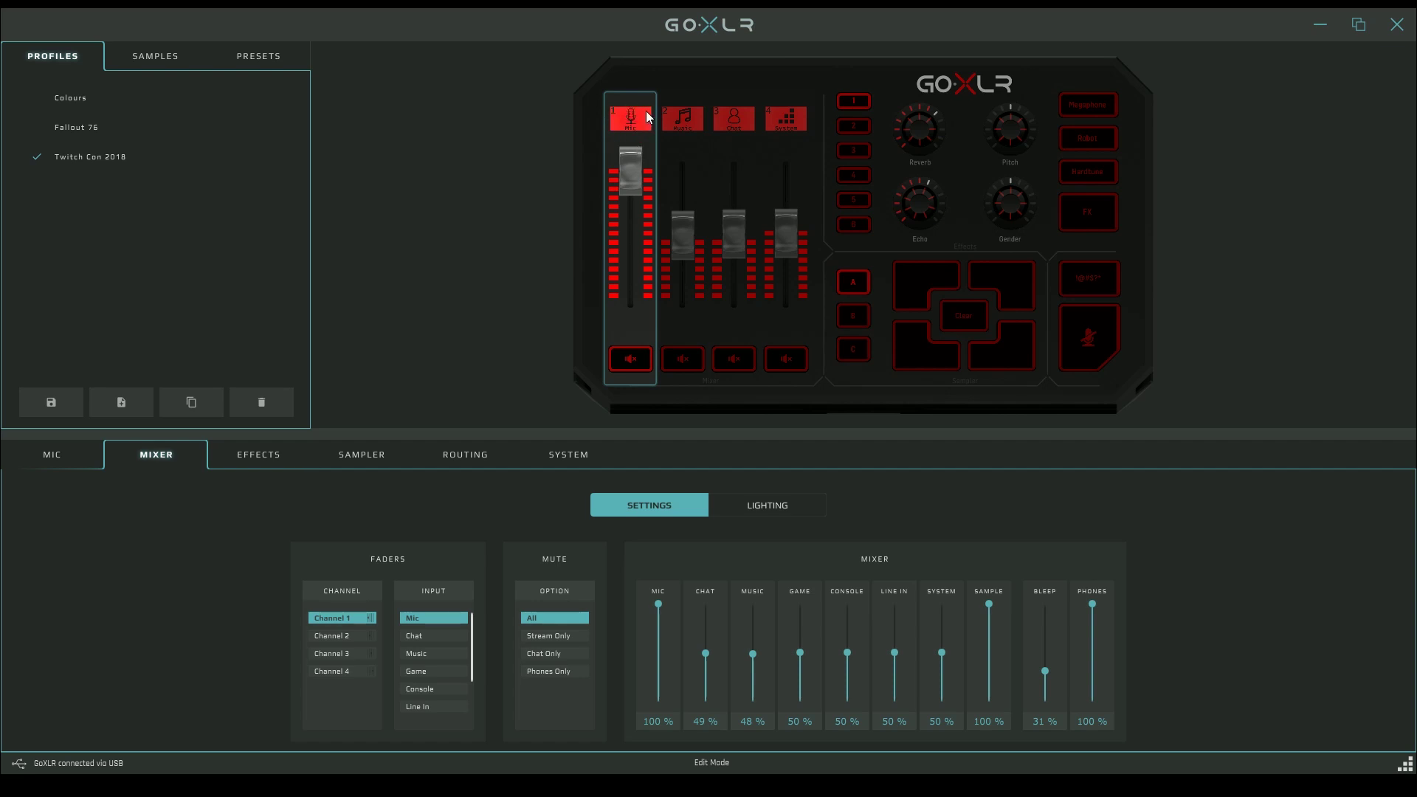
pyautogui.click(561, 461)
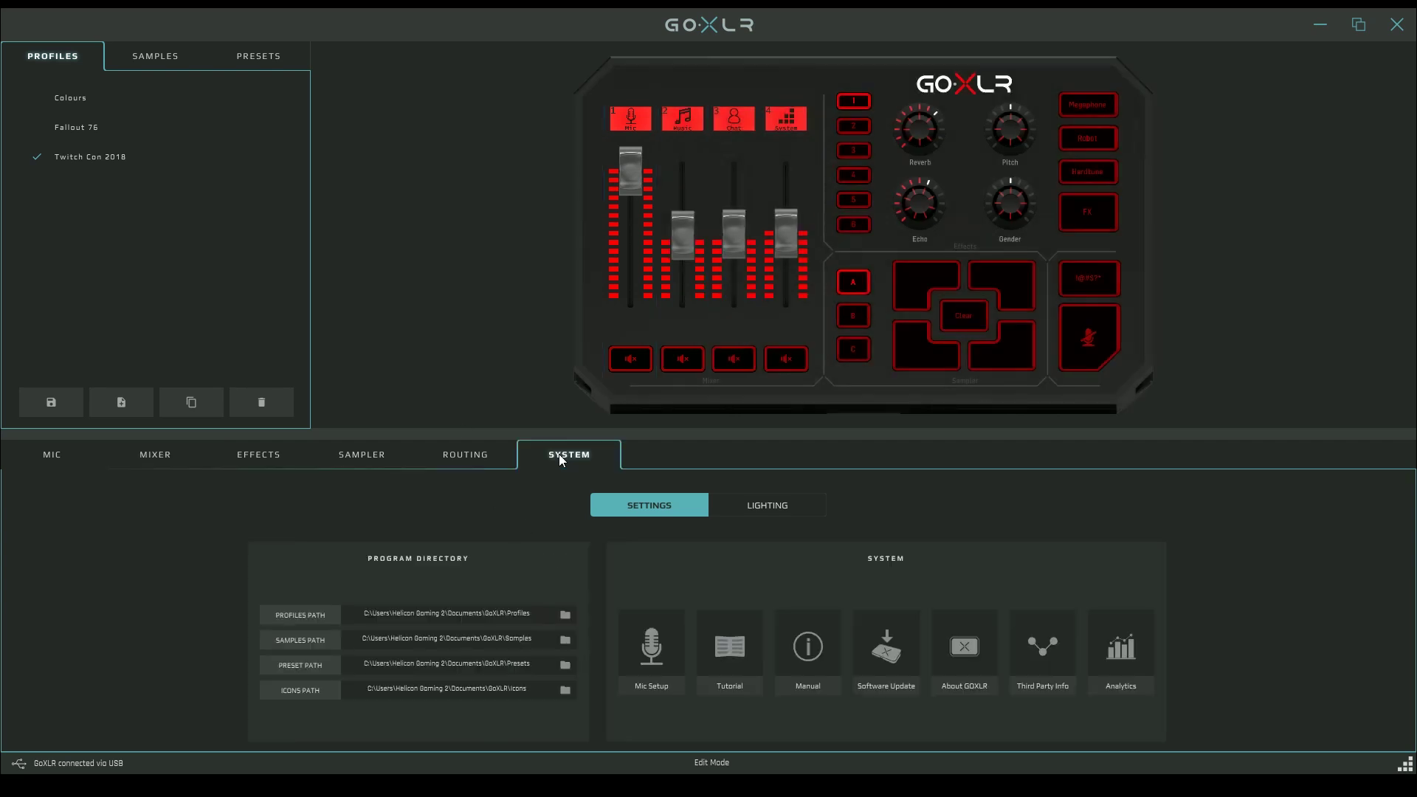
# - On the System lighting page, set Global to blue, Accents to red and Bleep to magenta
pyautogui.click(754, 512)
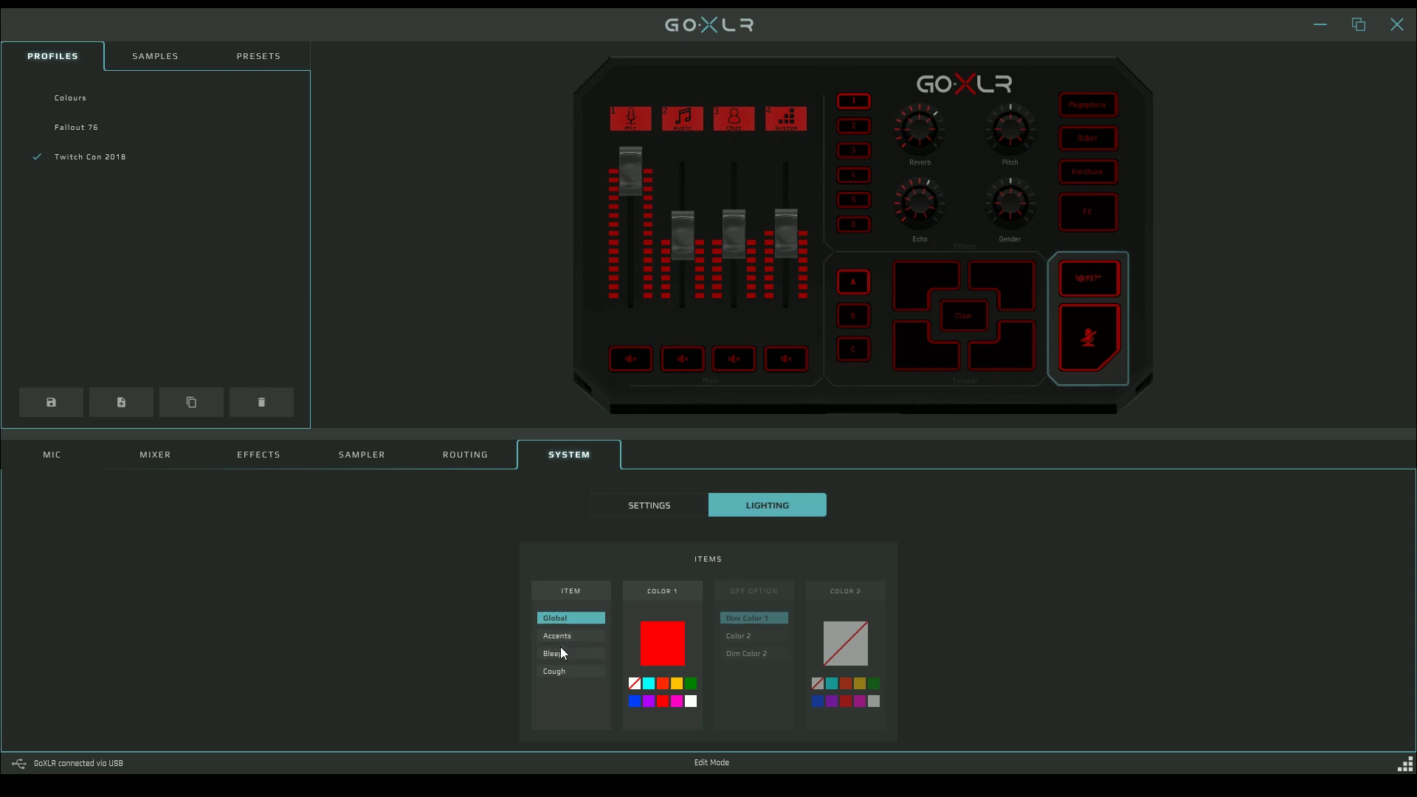
pyautogui.click(649, 684)
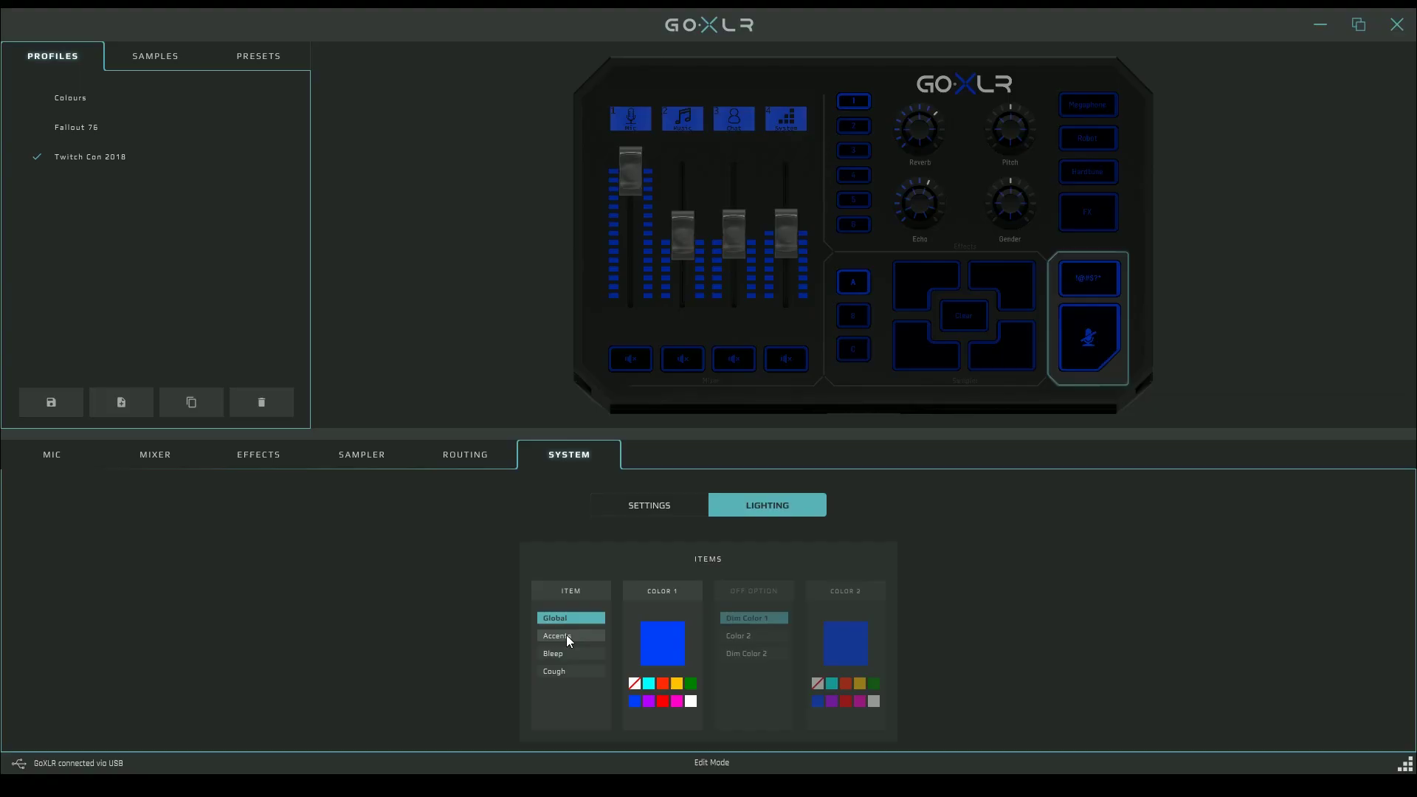
pyautogui.click(569, 636)
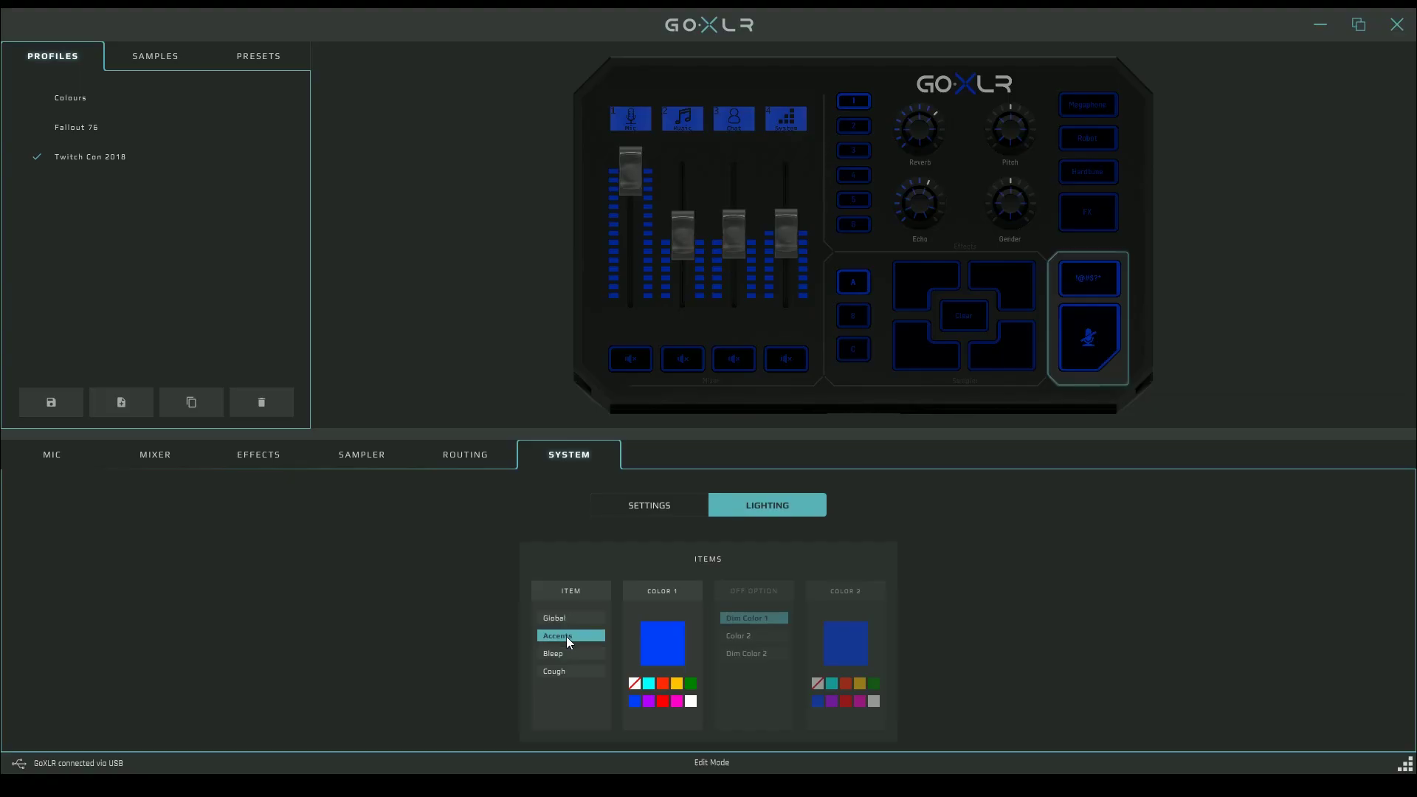
pyautogui.click(662, 701)
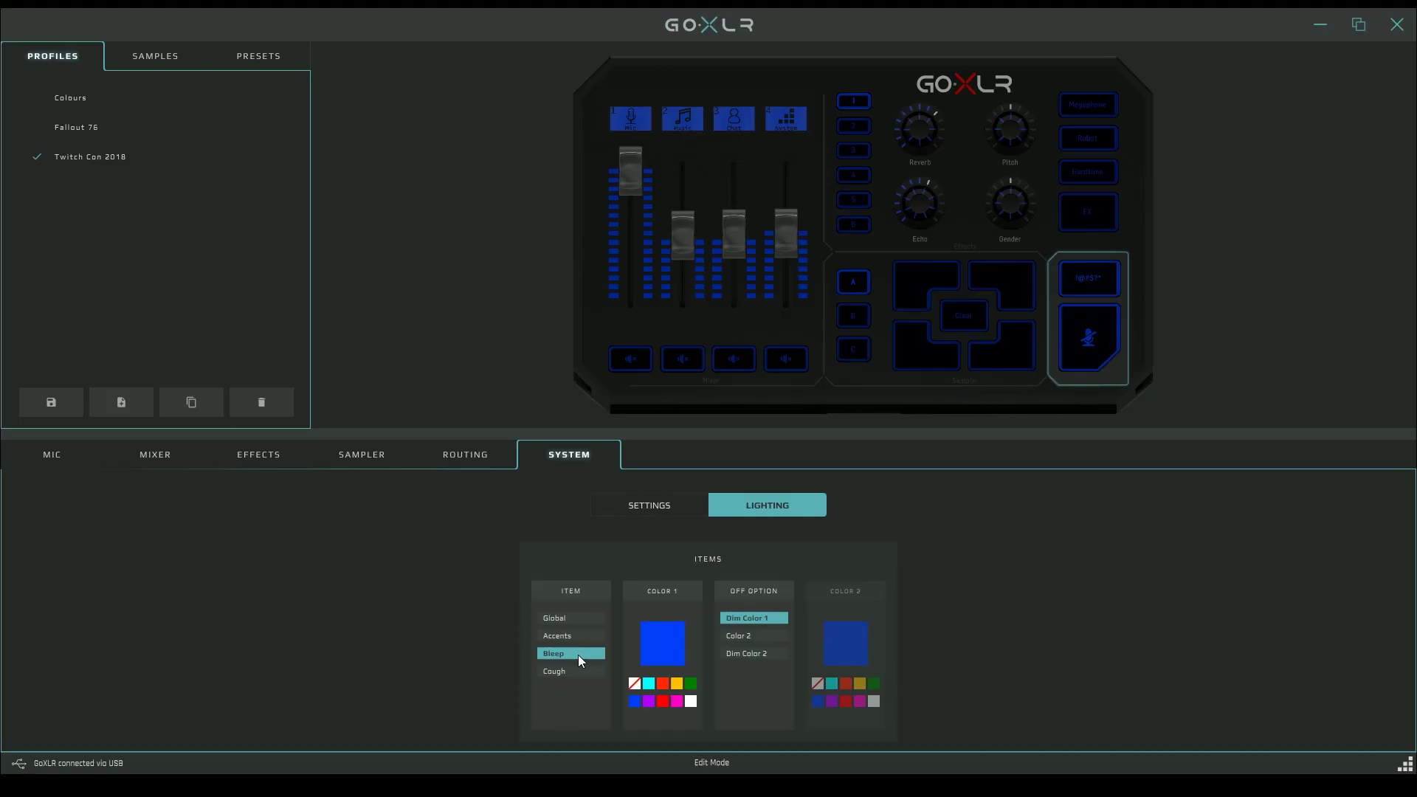
pyautogui.click(677, 701)
# - Make the Cough button purple and switch the Global lighting to magenta
pyautogui.click(572, 671)
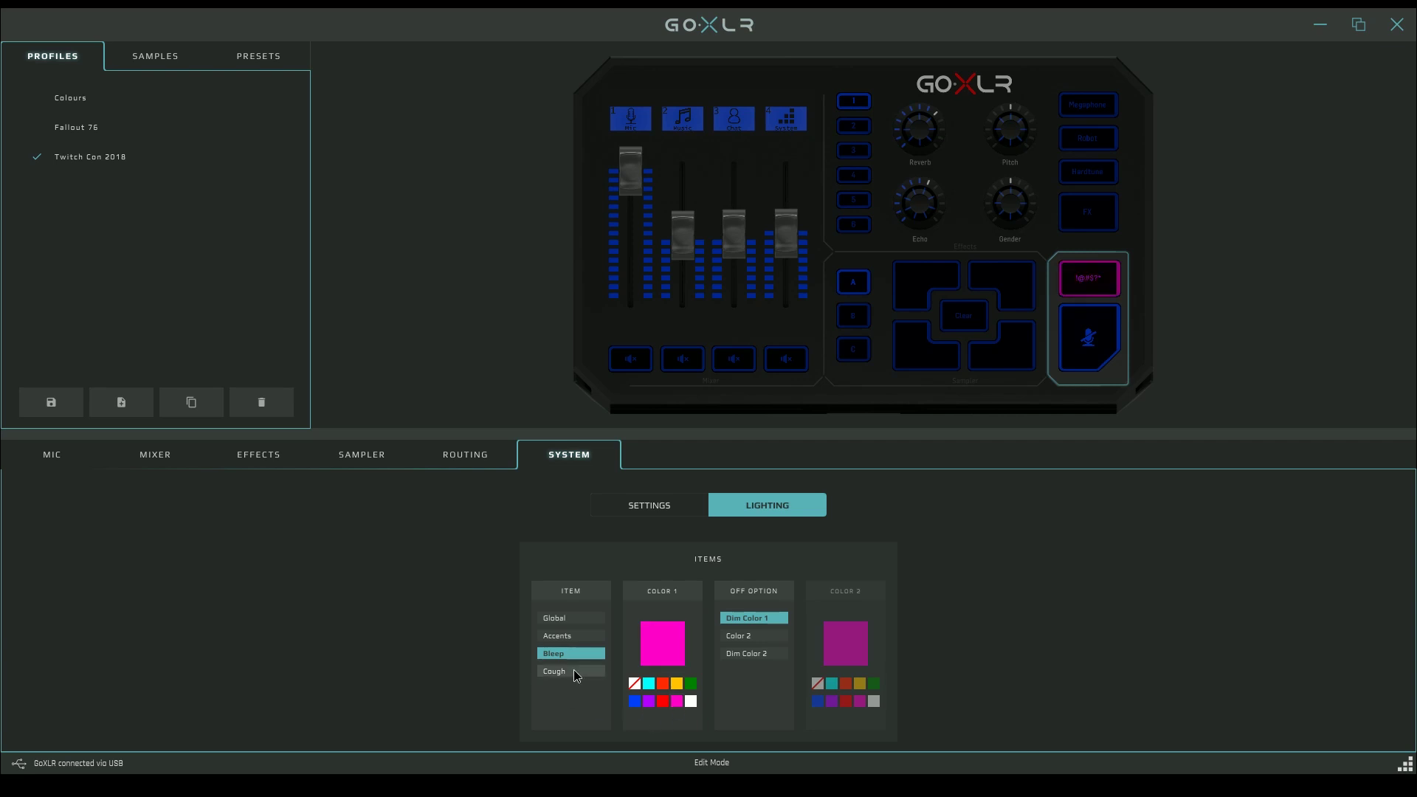
pyautogui.click(649, 701)
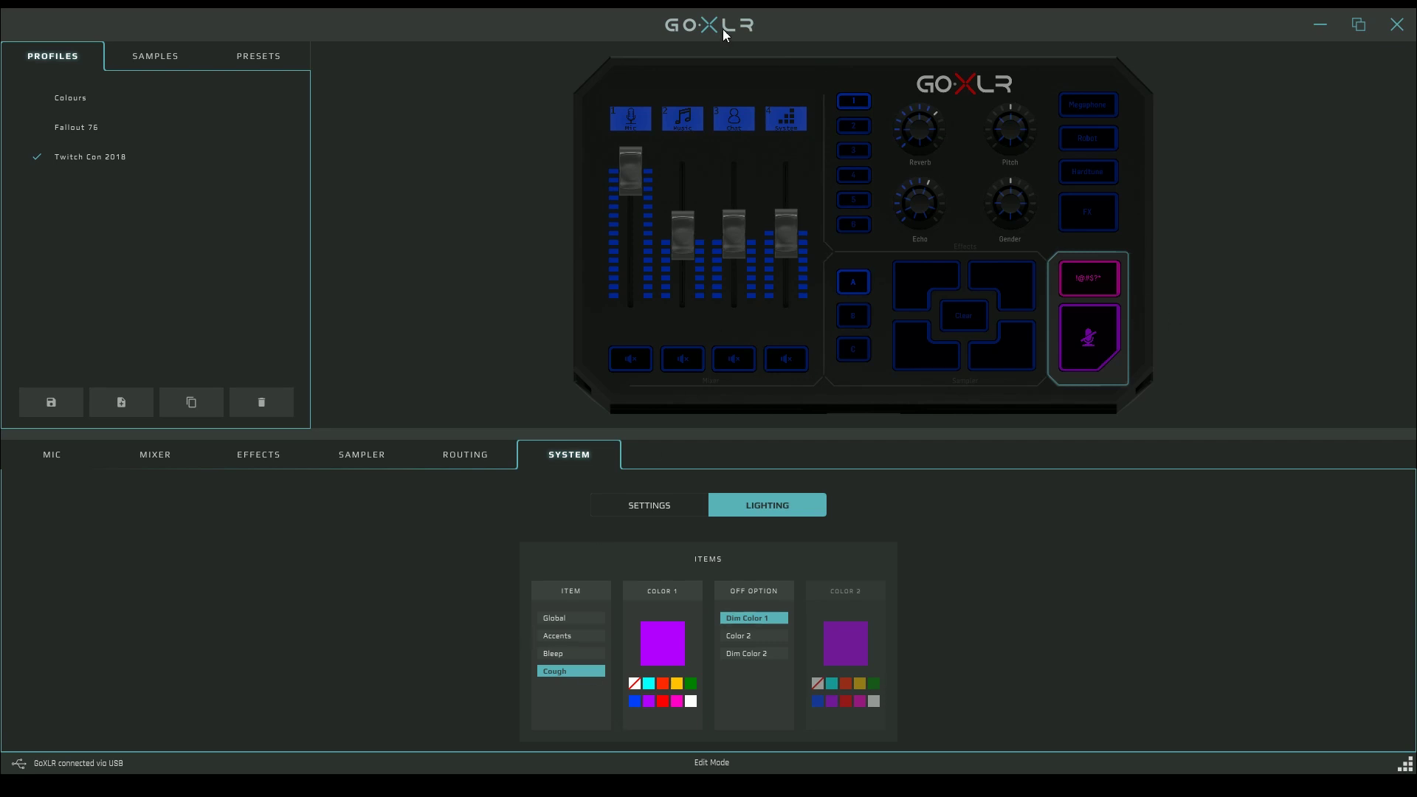
pyautogui.click(583, 618)
pyautogui.click(677, 701)
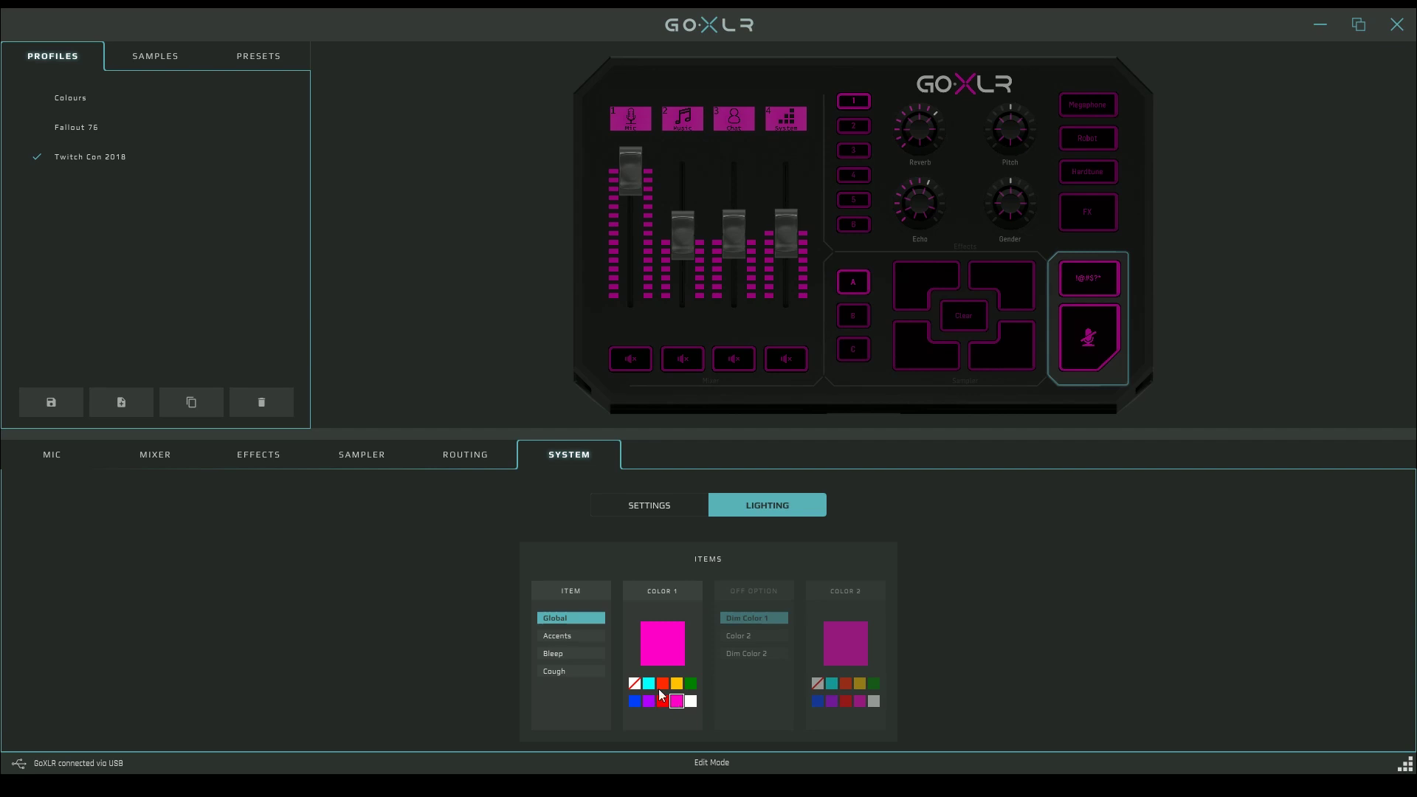
pyautogui.click(354, 458)
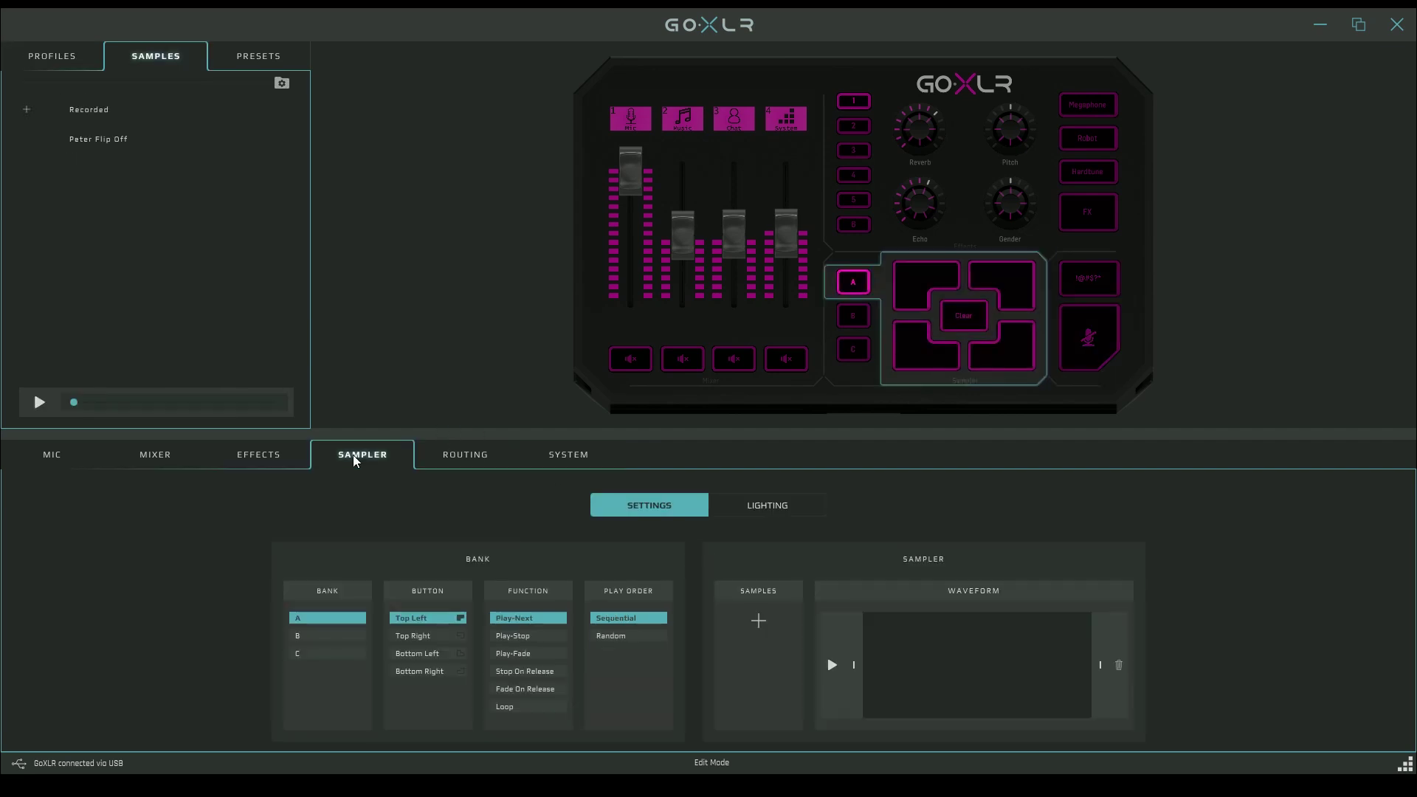
# - Show the Sampler lighting colours and view bank A's pad colours
pyautogui.click(799, 514)
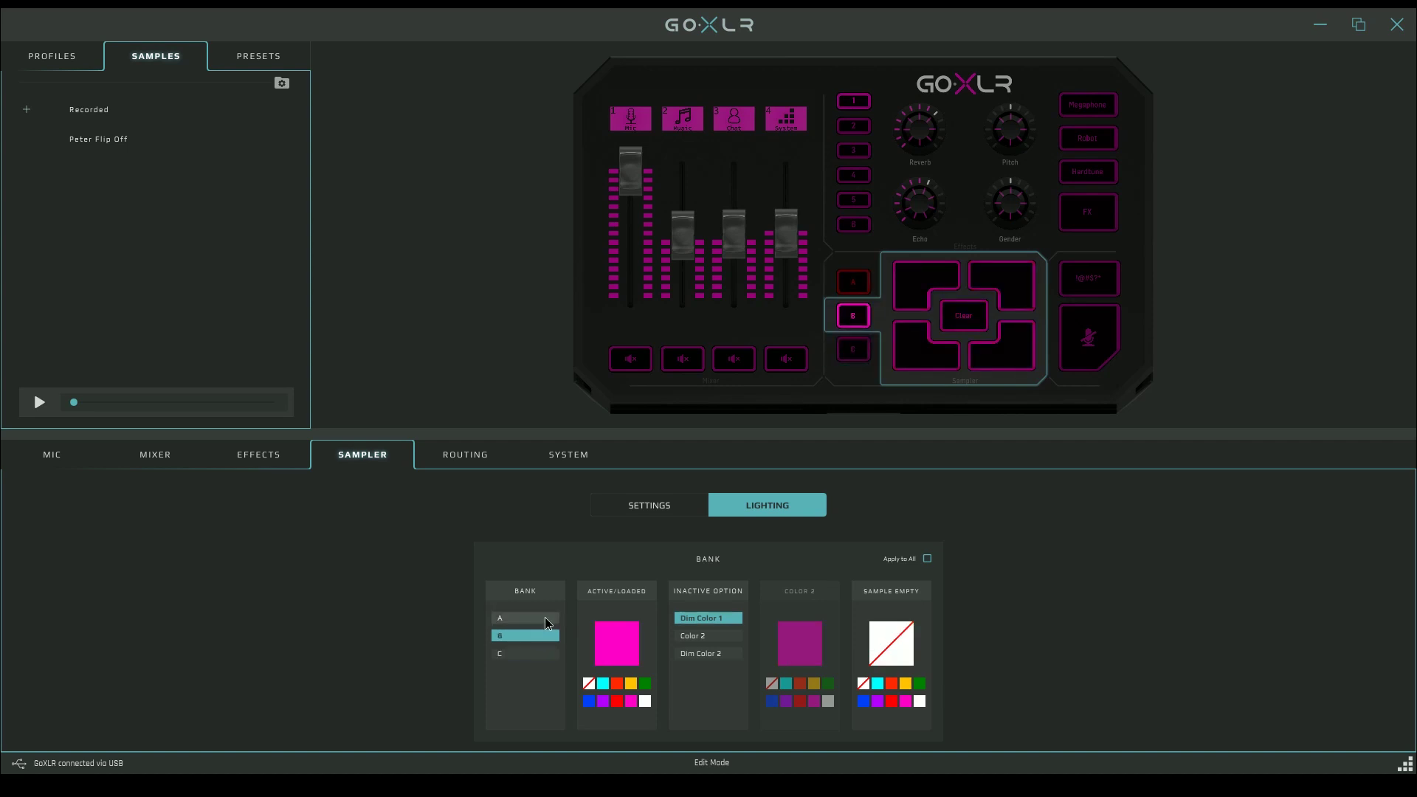
pyautogui.click(546, 619)
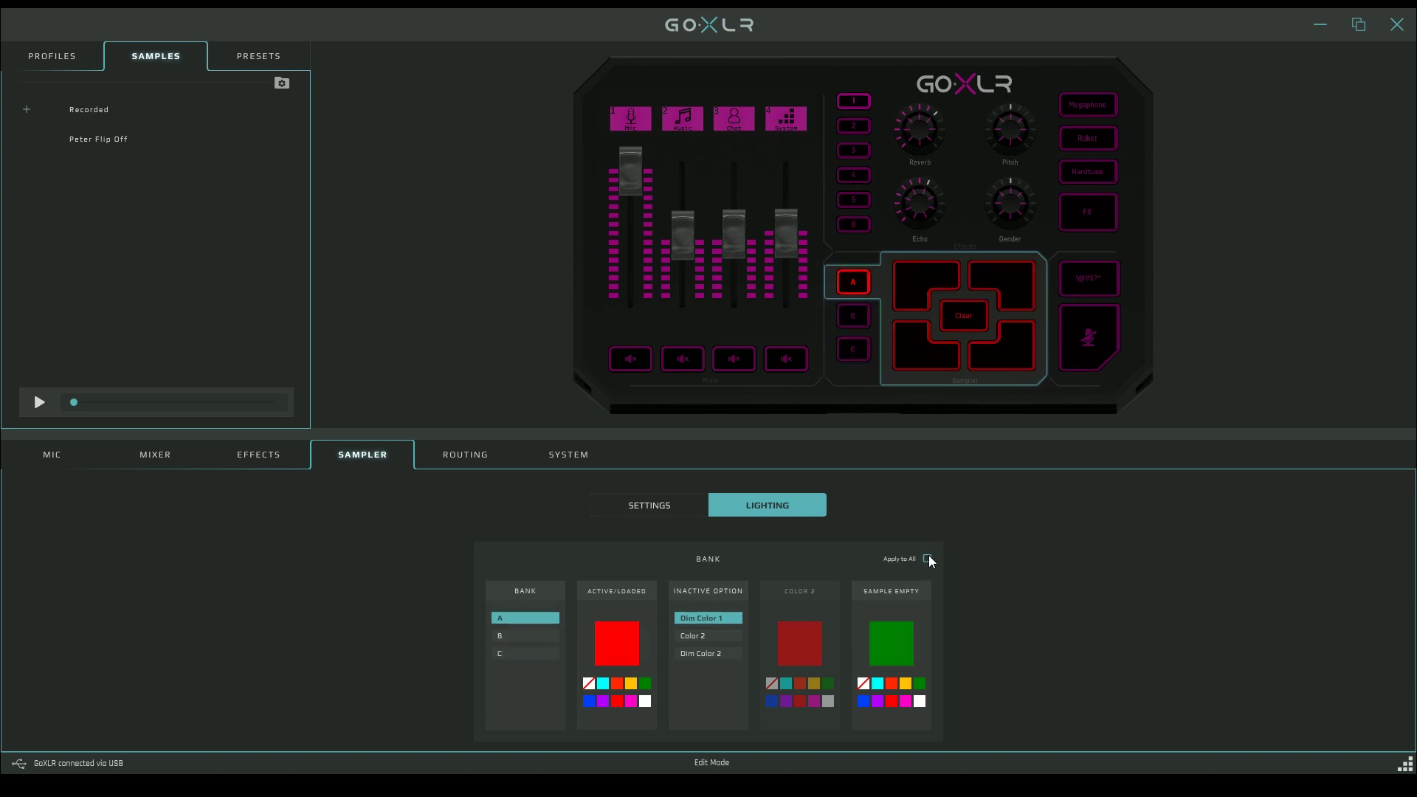
# - Review sampler banks B, C and B, returning to bank A's red and green
pyautogui.click(514, 637)
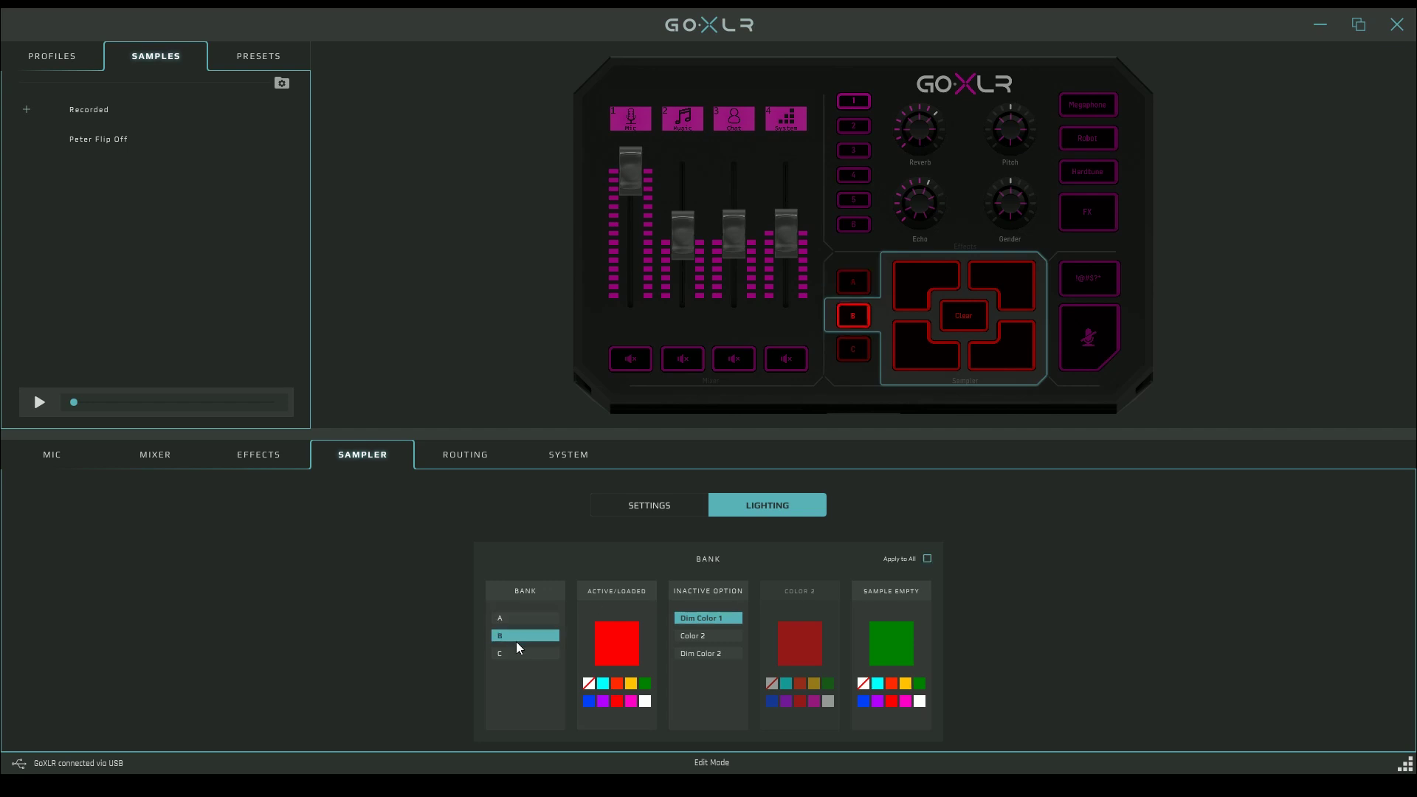
pyautogui.click(526, 653)
pyautogui.click(539, 636)
pyautogui.click(532, 621)
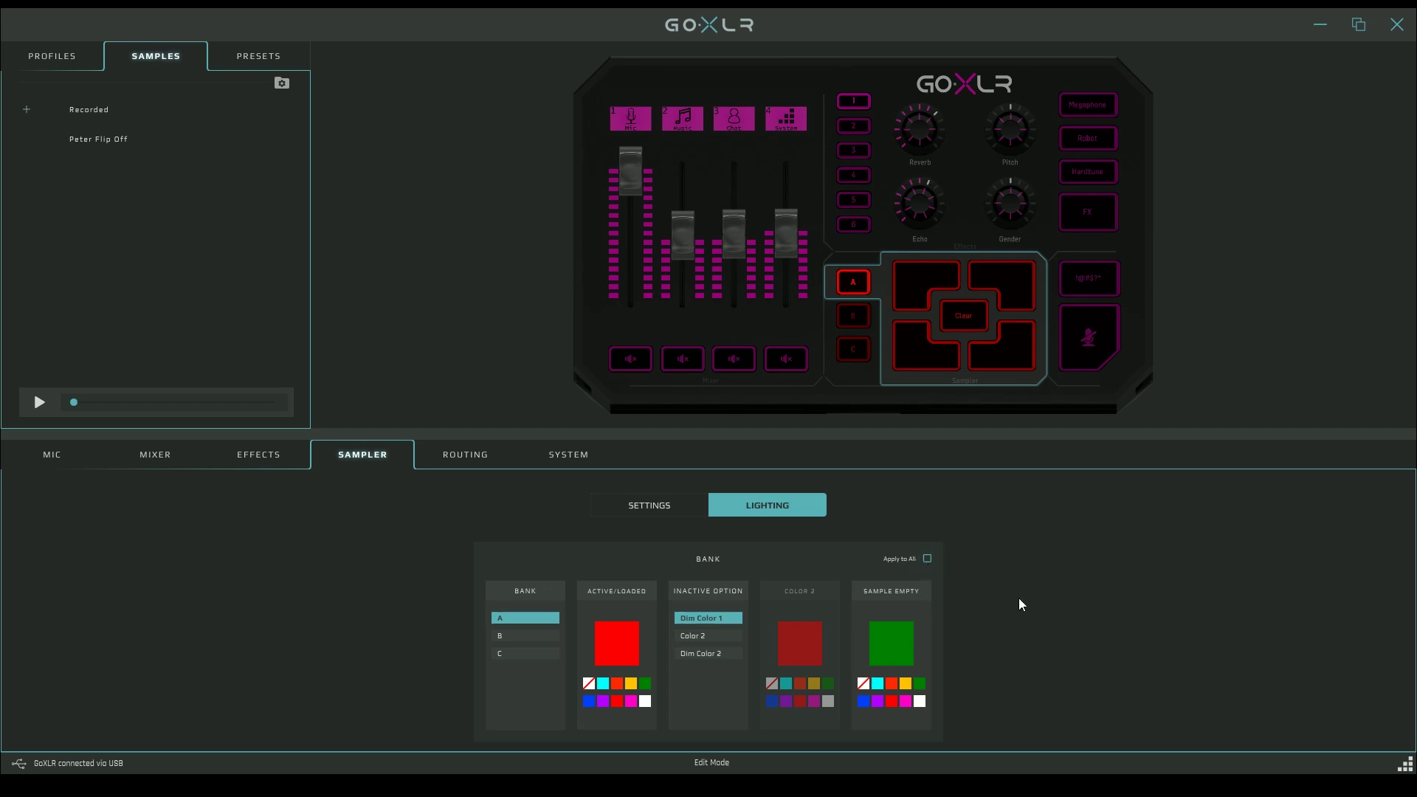
pyautogui.click(260, 455)
# - On the Effects lighting page, colour presets 3, 4, 5 and 6 yellow, green, red and white
pyautogui.click(800, 513)
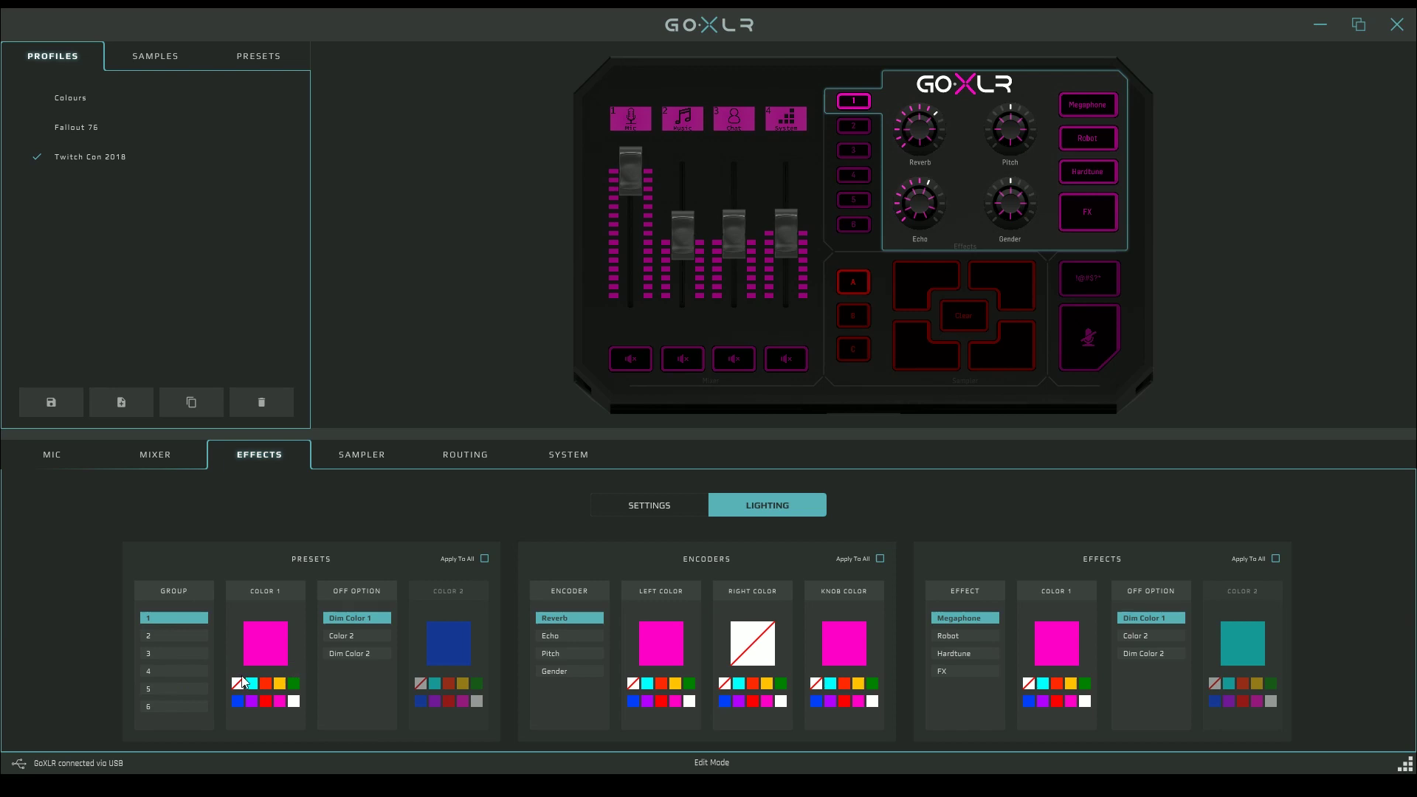
pyautogui.click(174, 636)
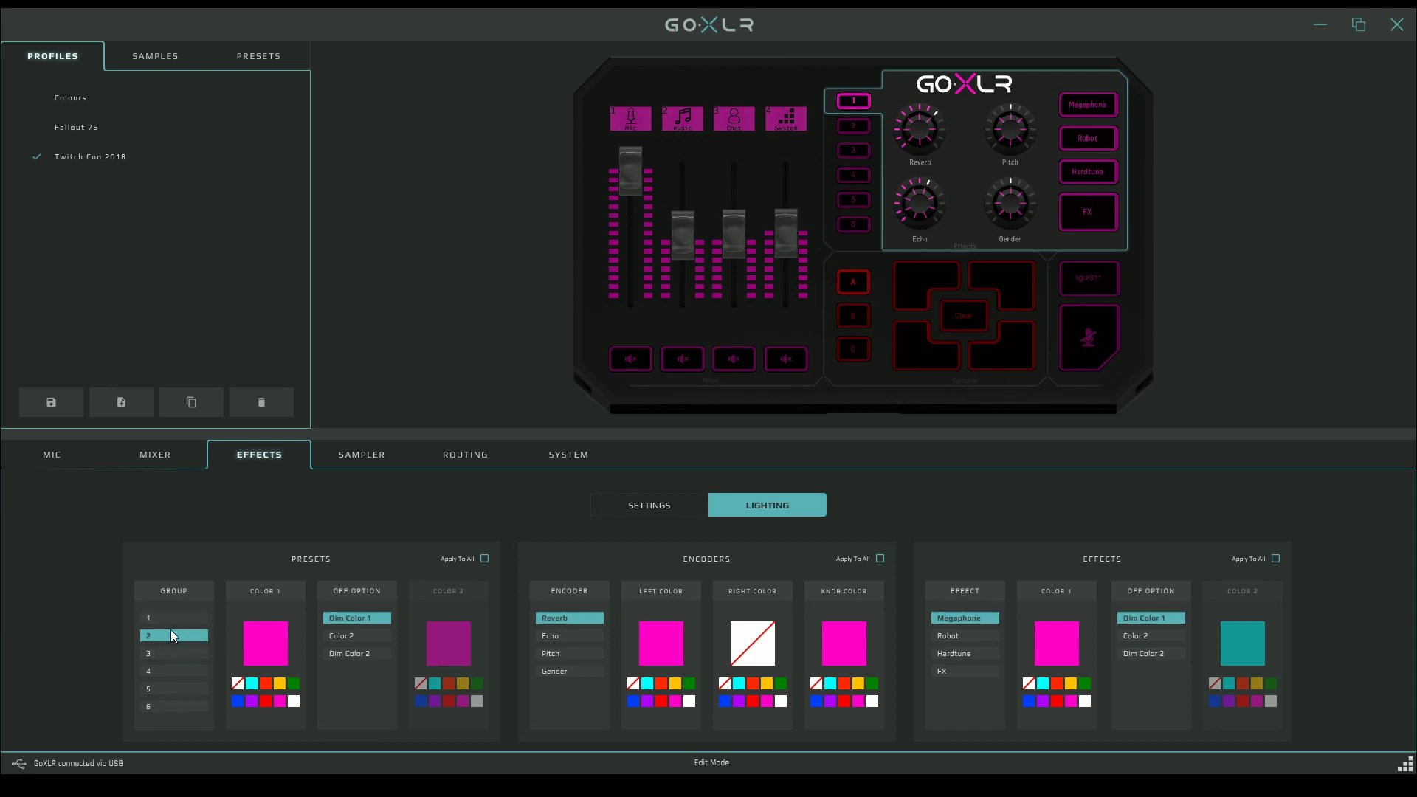
pyautogui.click(179, 652)
pyautogui.click(279, 683)
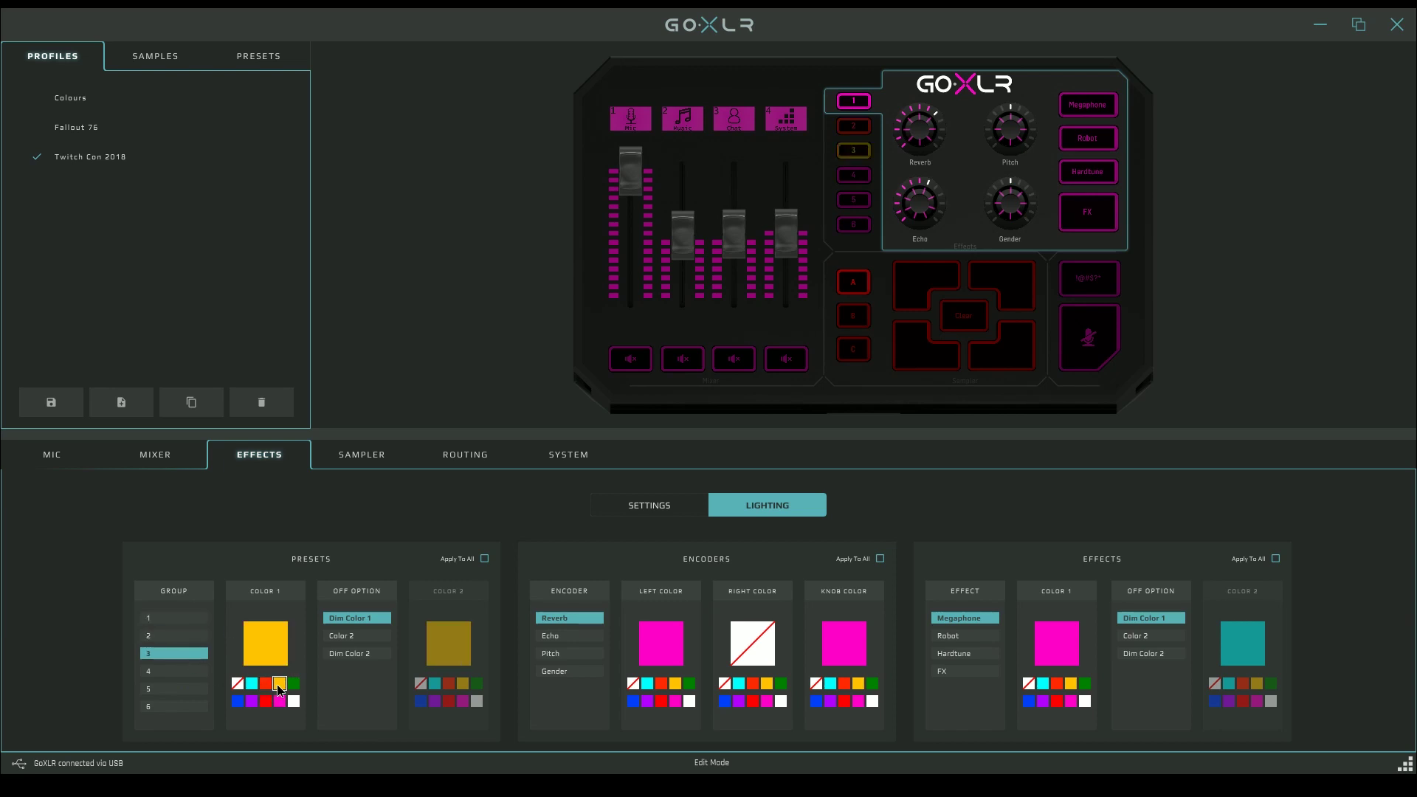
pyautogui.click(171, 670)
pyautogui.click(293, 683)
pyautogui.click(175, 688)
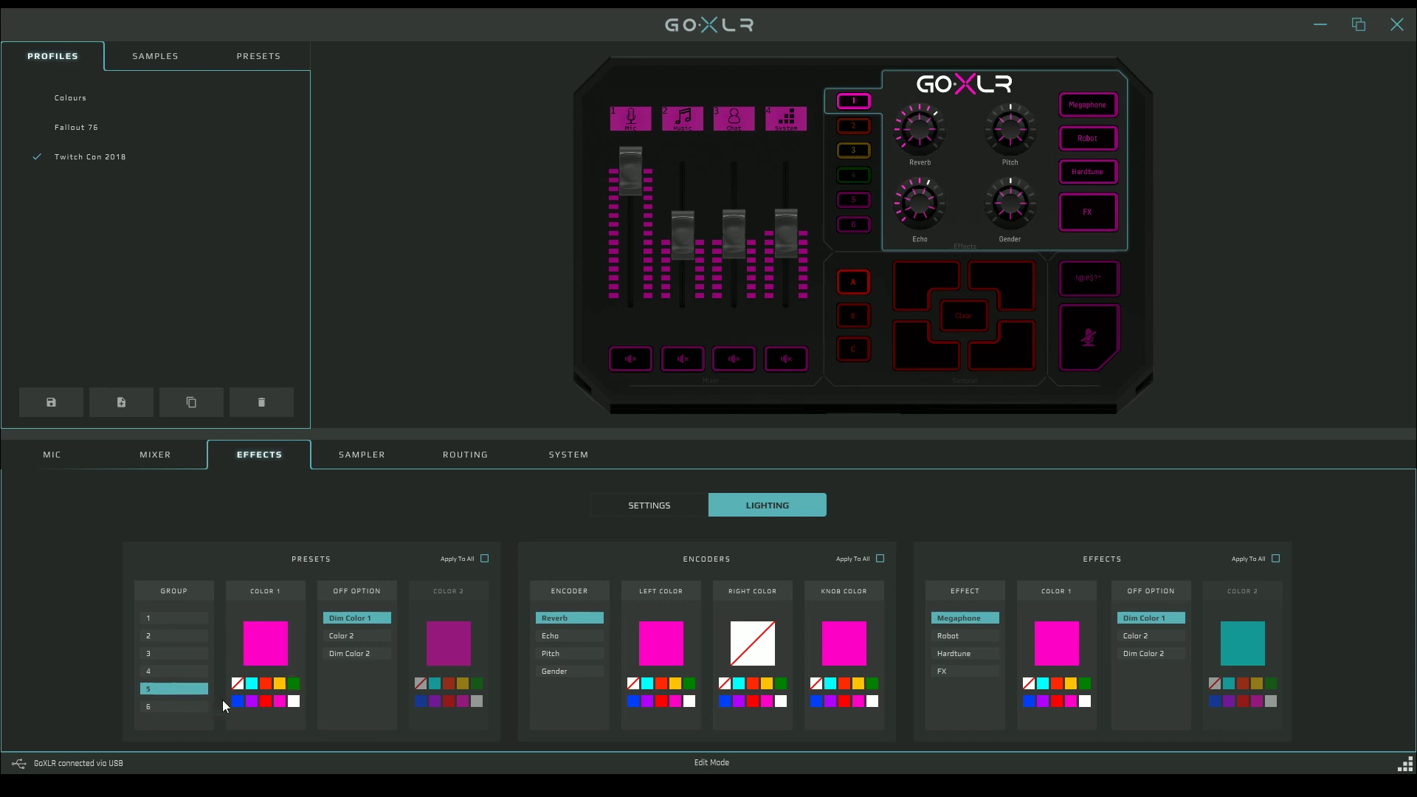
pyautogui.click(266, 701)
pyautogui.click(176, 705)
pyautogui.click(293, 704)
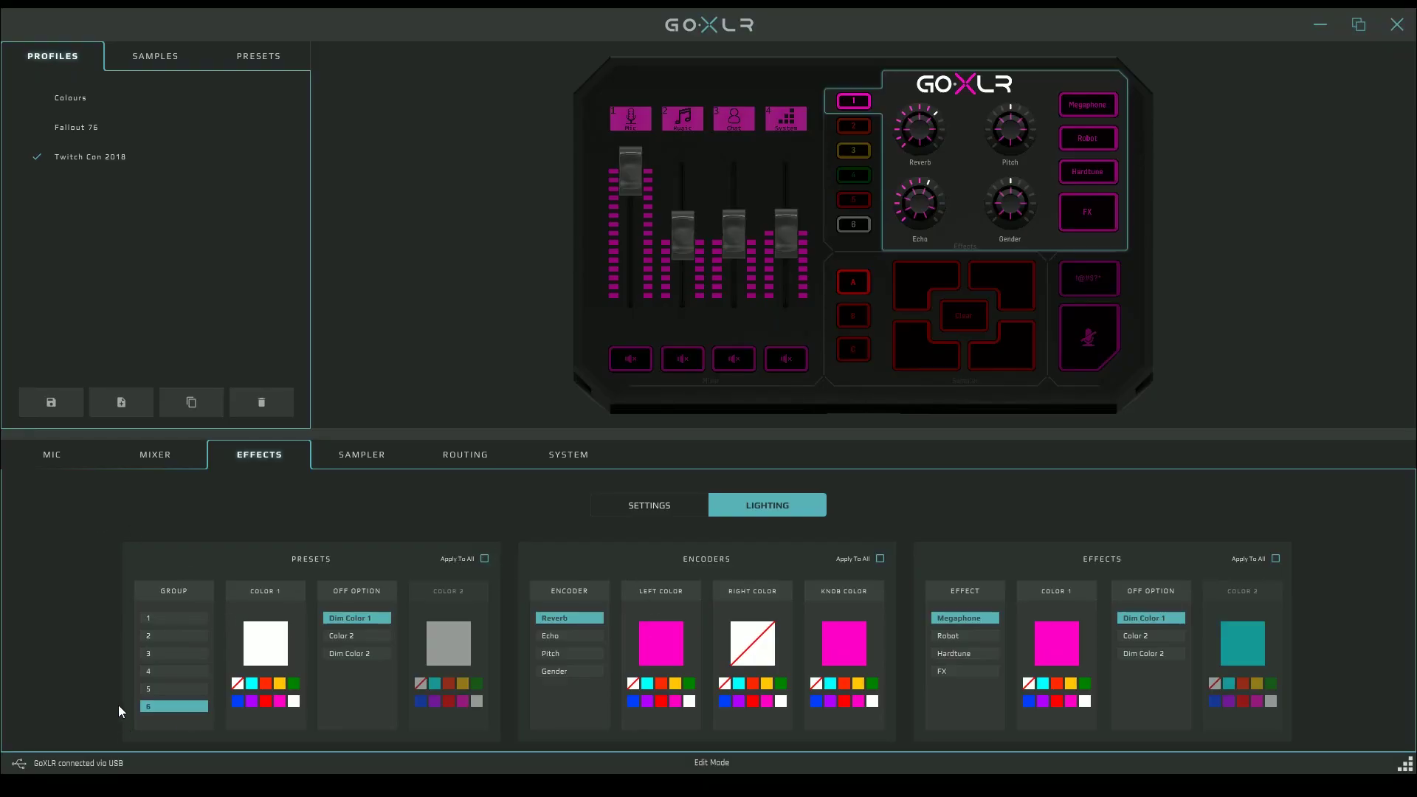
# - Apply preset 1's pink colours to all presets and set Reverb's left colour to cyan
pyautogui.click(166, 616)
pyautogui.click(484, 560)
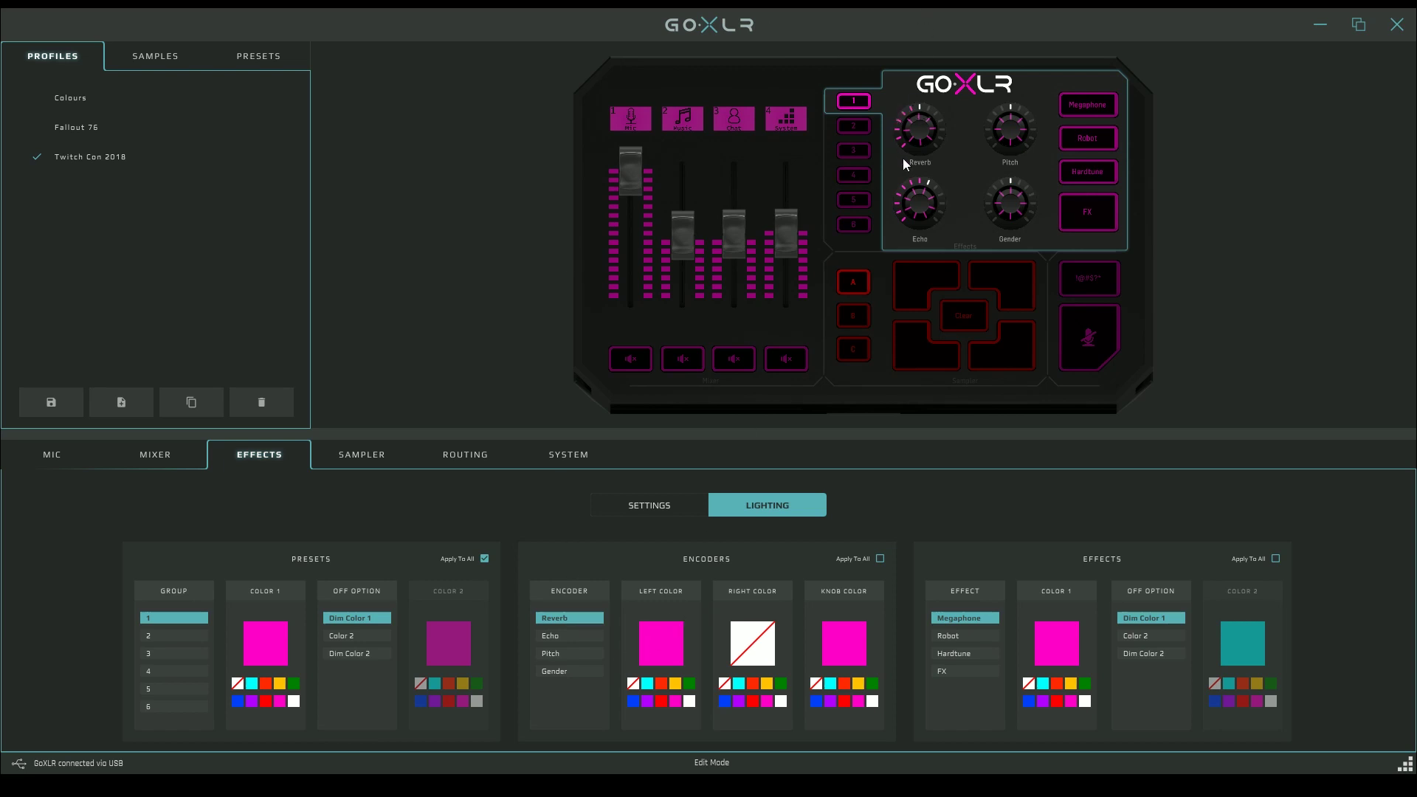
pyautogui.click(648, 685)
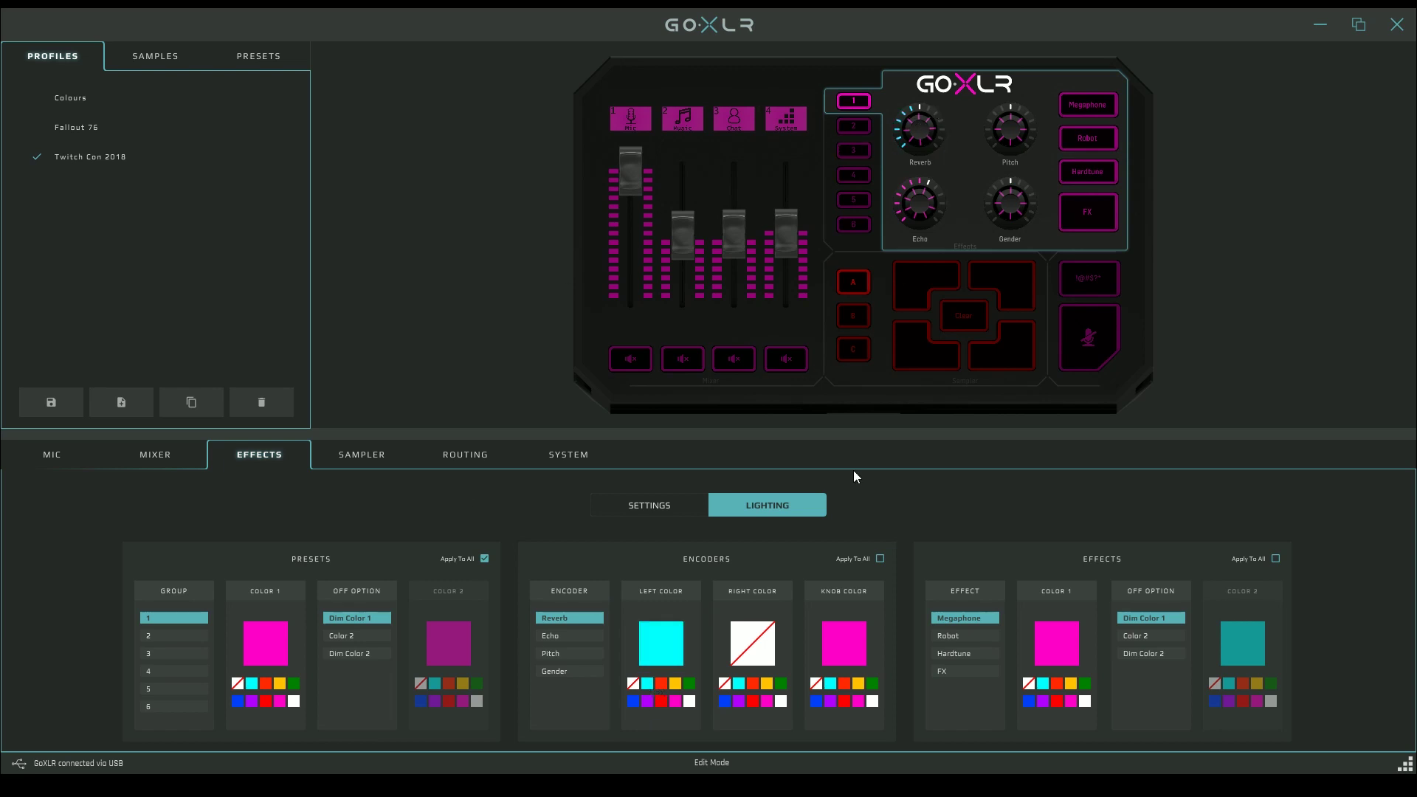
# - Set the Reverb encoder's right colour to purple and its knob colour to blue
pyautogui.click(738, 702)
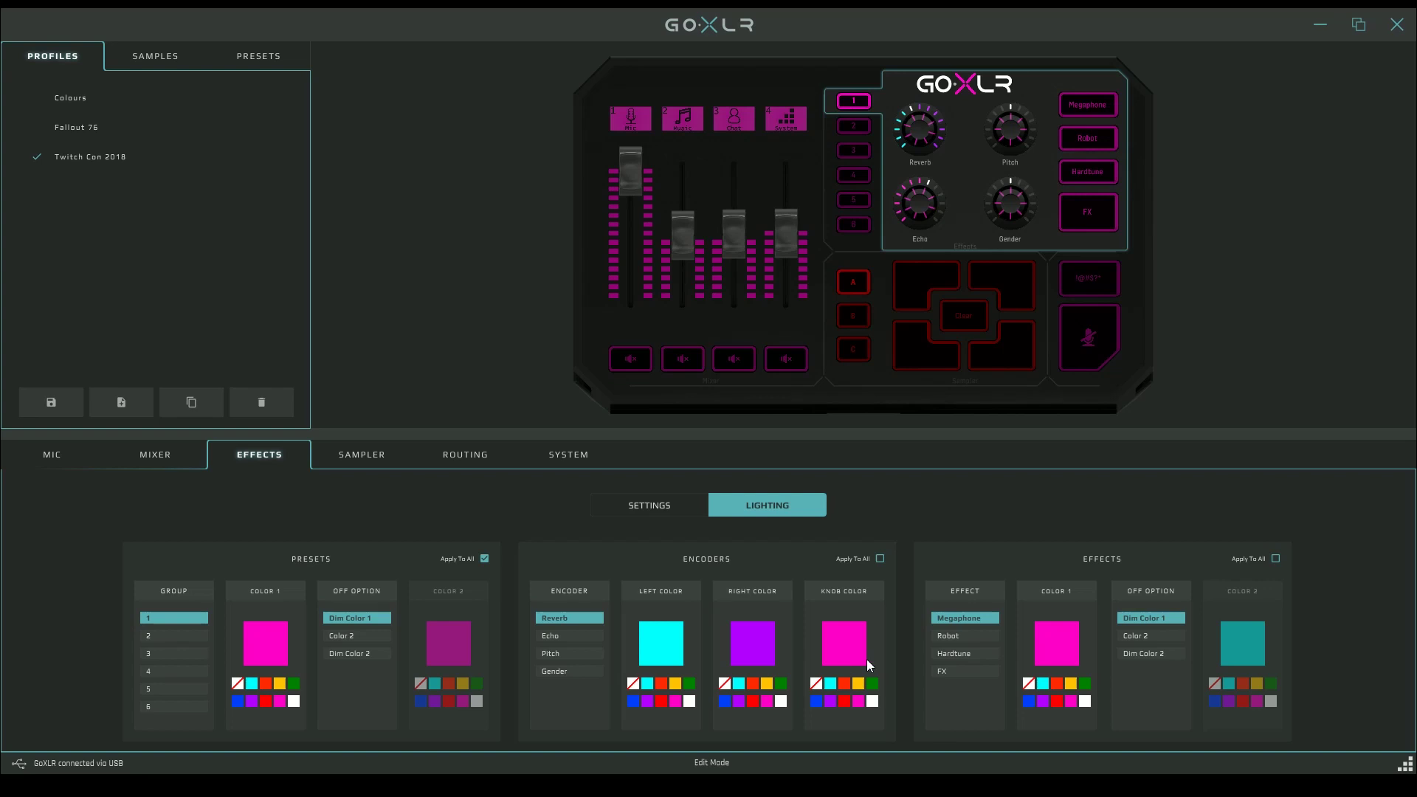
pyautogui.click(817, 701)
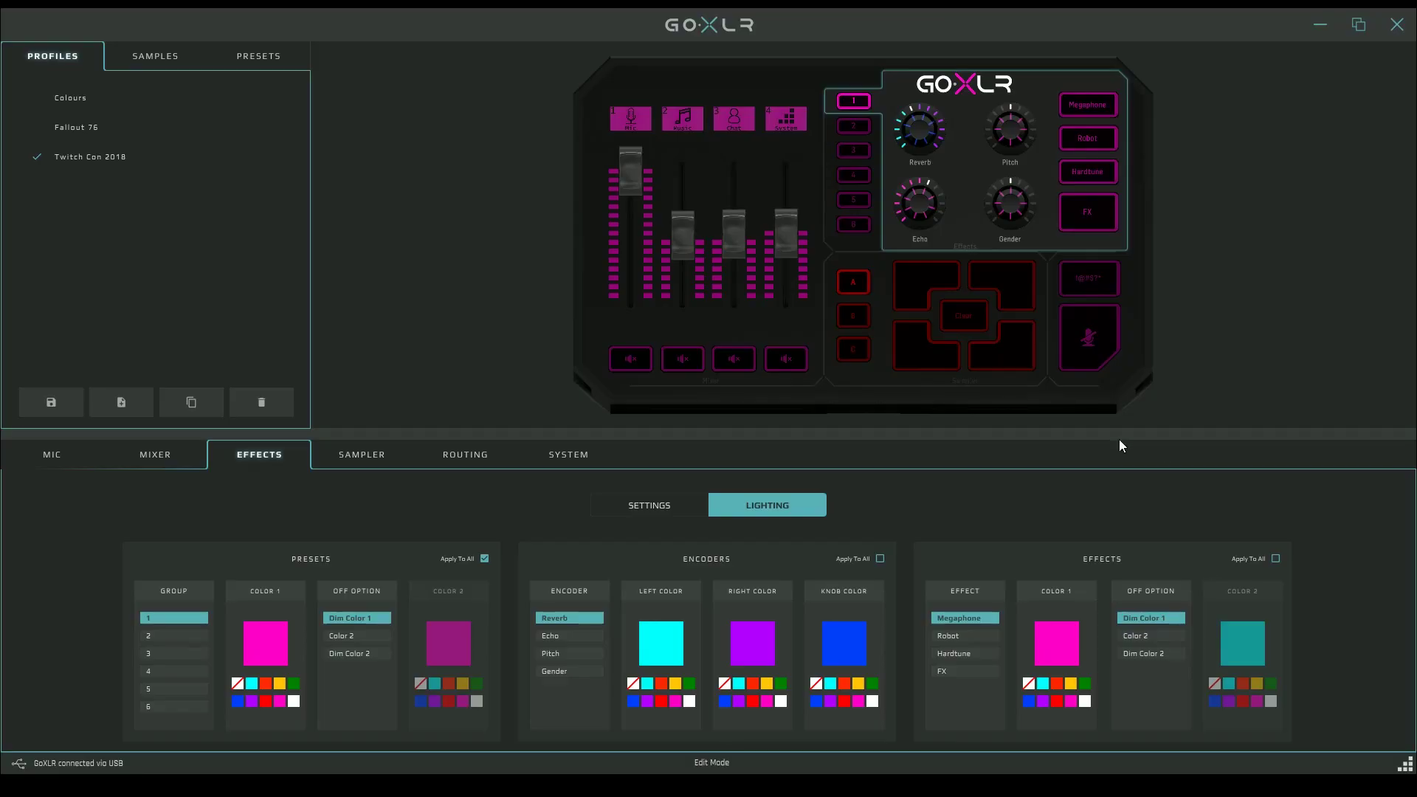
# - Make the FX button cyan with a magenta Color 2 off colour, applied to all effects
pyautogui.click(959, 636)
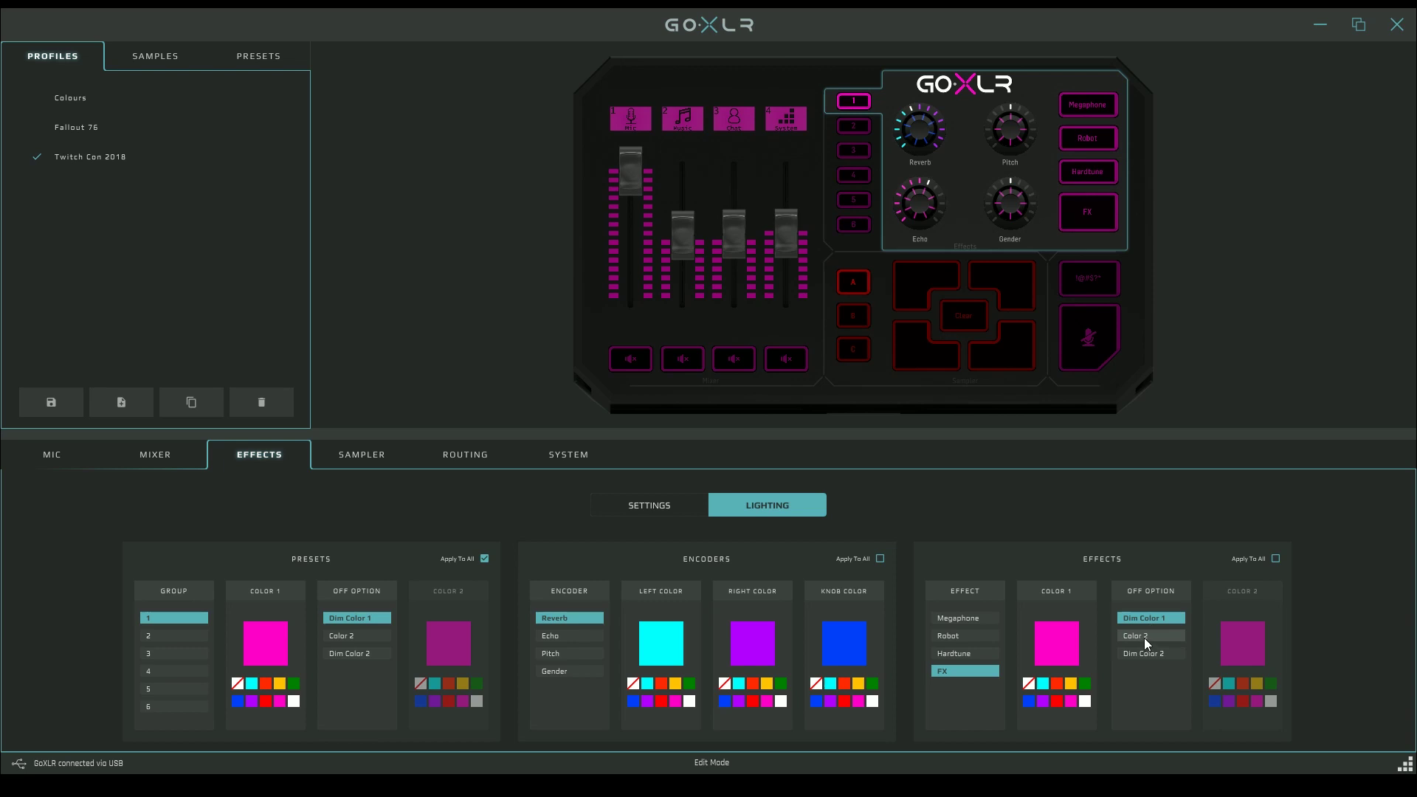
pyautogui.click(1042, 683)
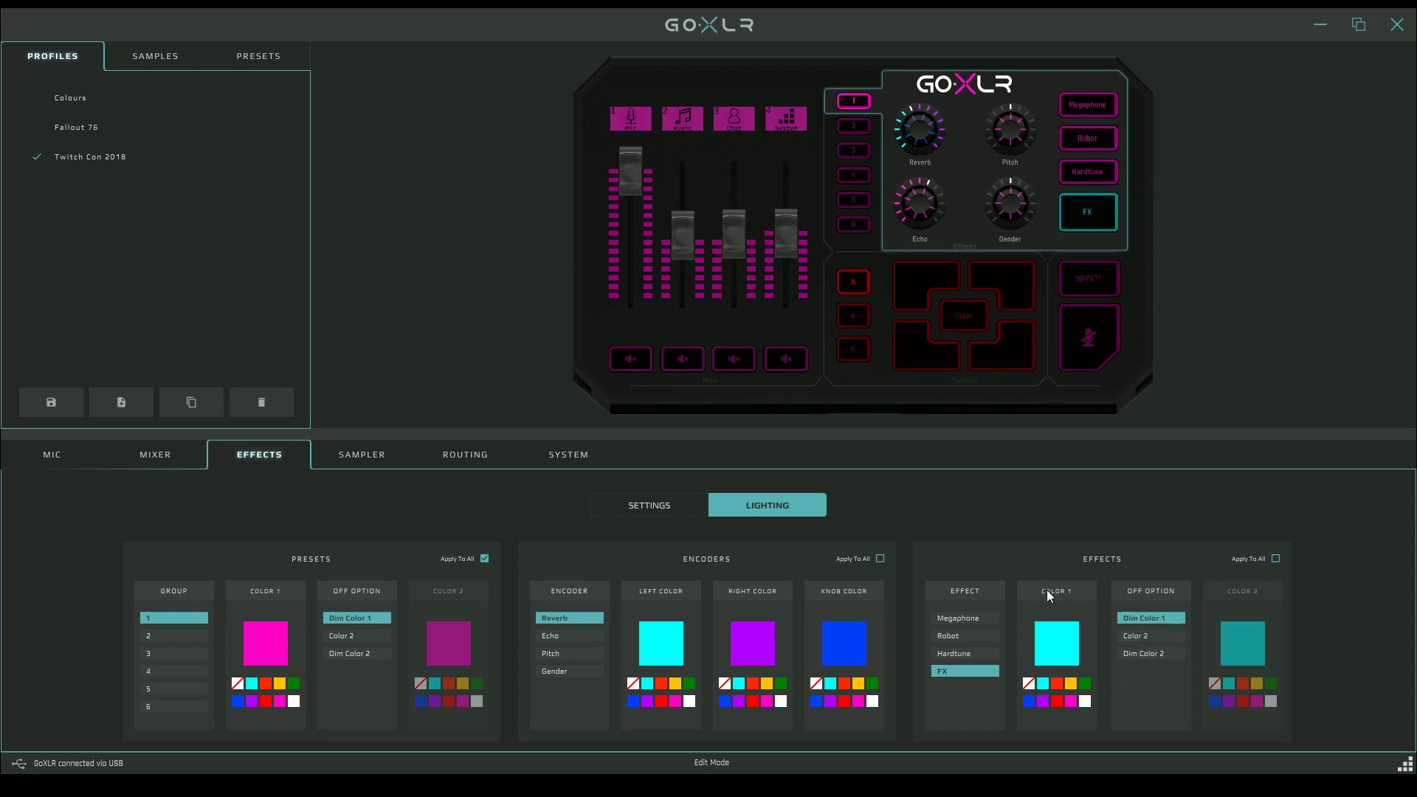
pyautogui.click(1148, 635)
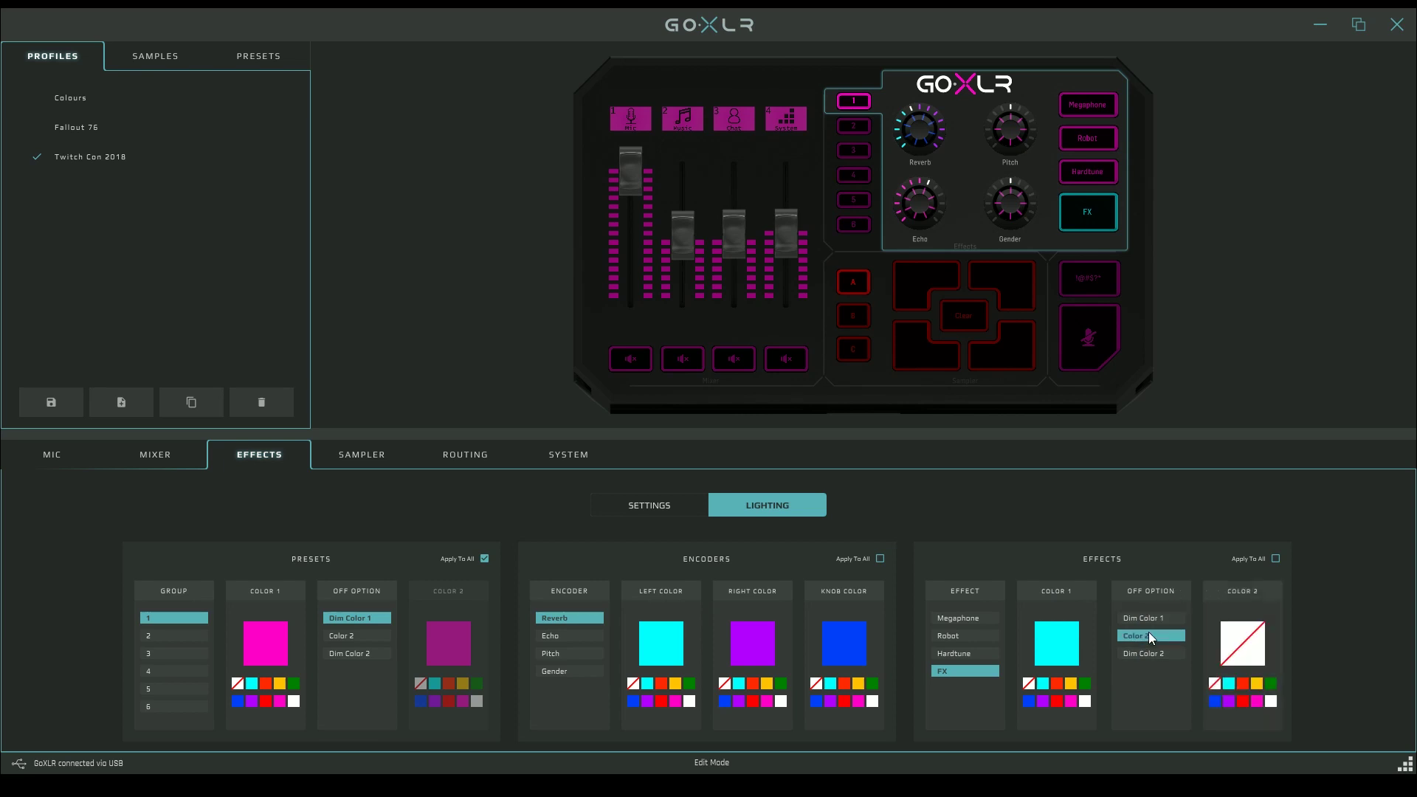
pyautogui.click(1256, 701)
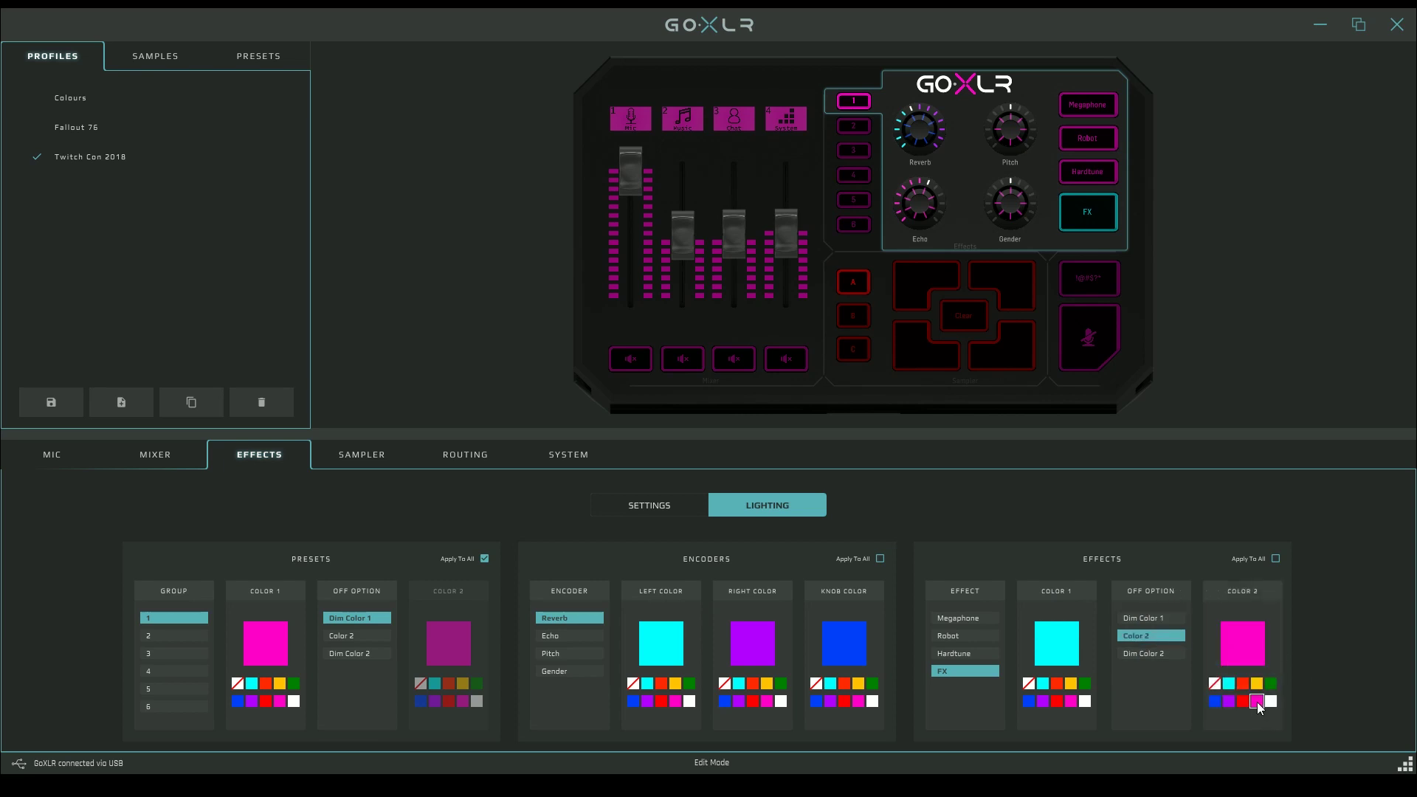
pyautogui.click(1274, 559)
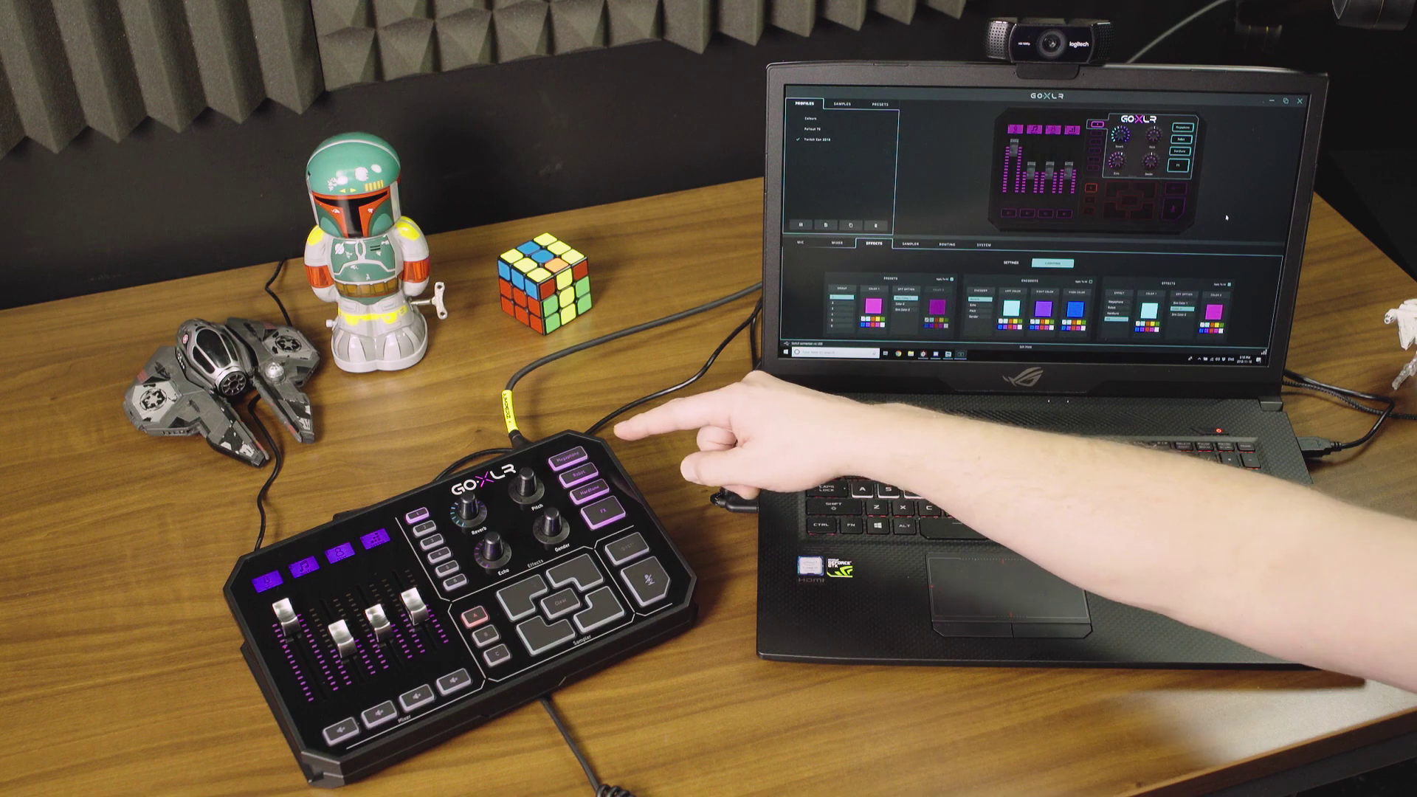